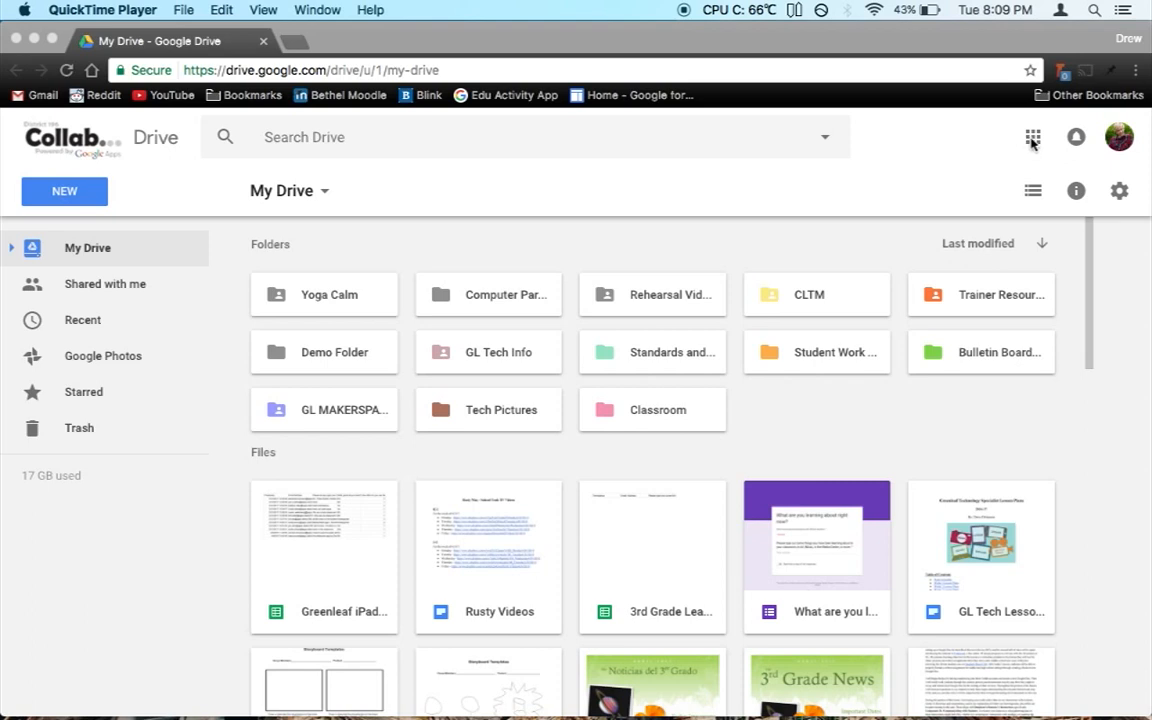
Step: Open Gmail from the Google apps grid in a new tab beside My Drive
click(1033, 142)
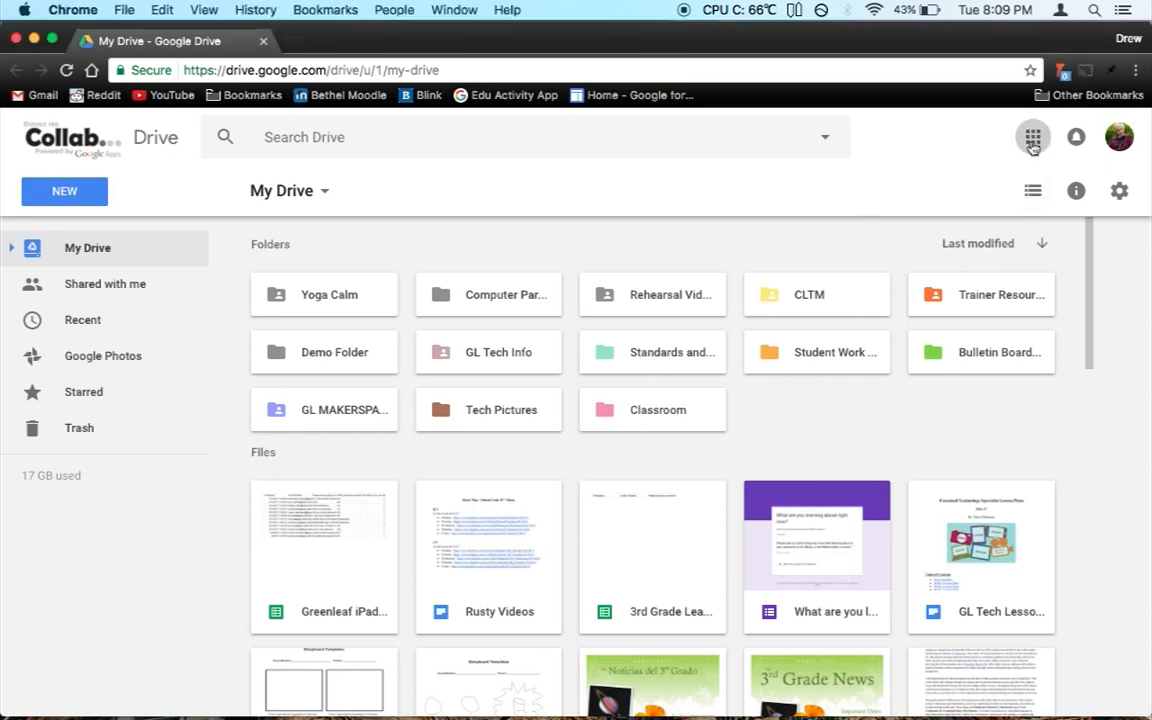
click(1033, 143)
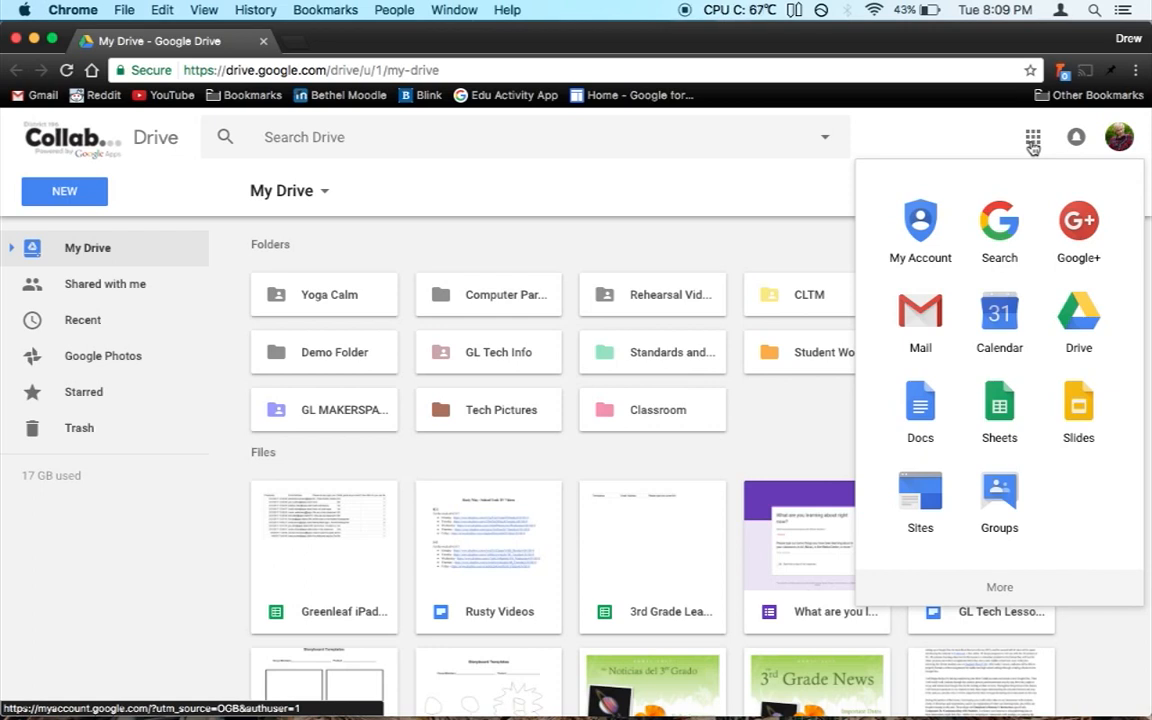
click(921, 326)
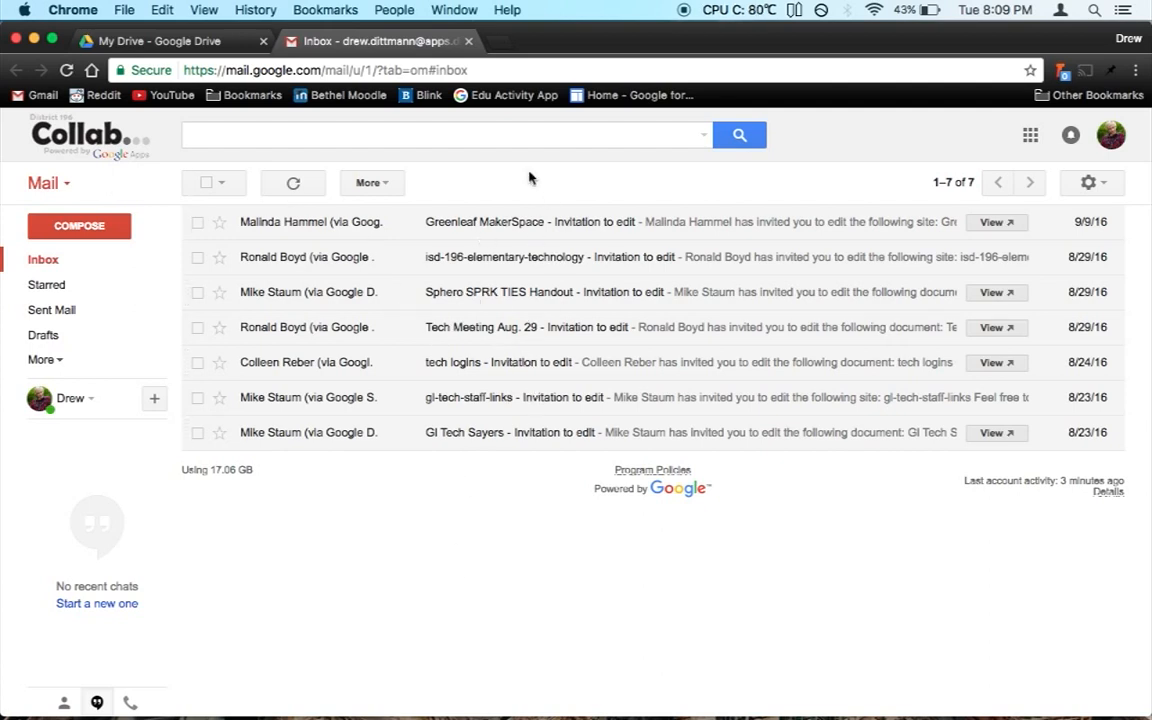
click(66, 186)
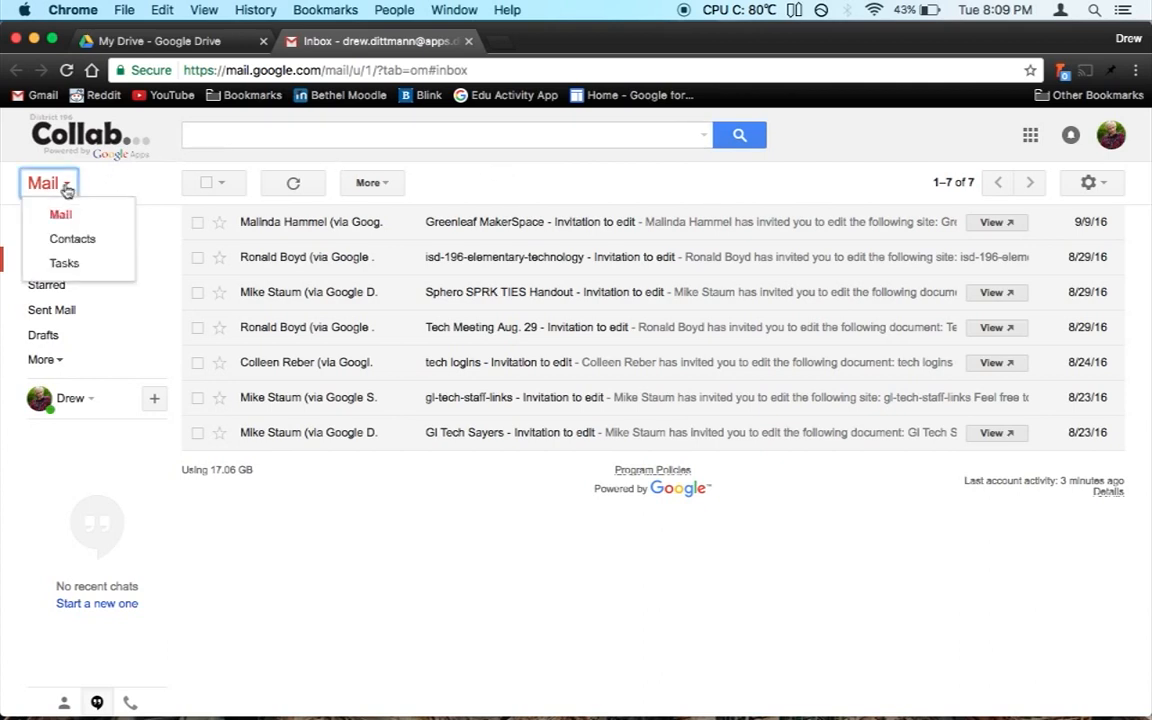
Step: Switch from Mail to Contacts so the eleven-contact list appears
click(72, 239)
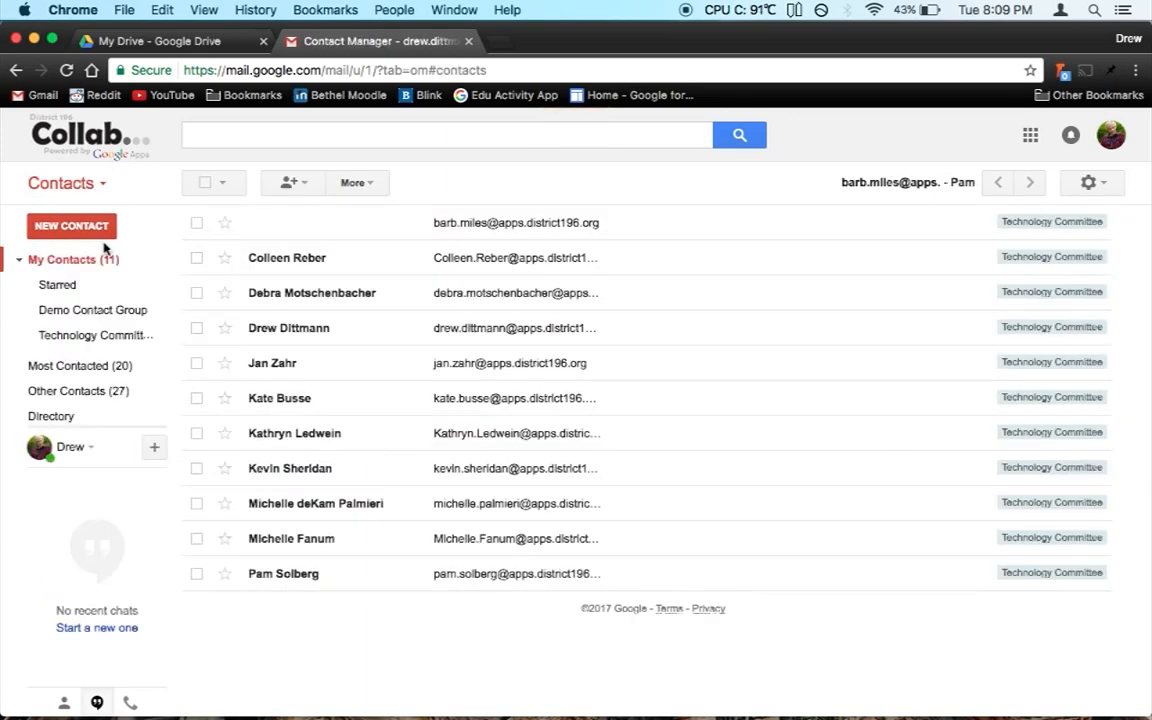
mouse_move(93, 342)
mouse_move(99, 408)
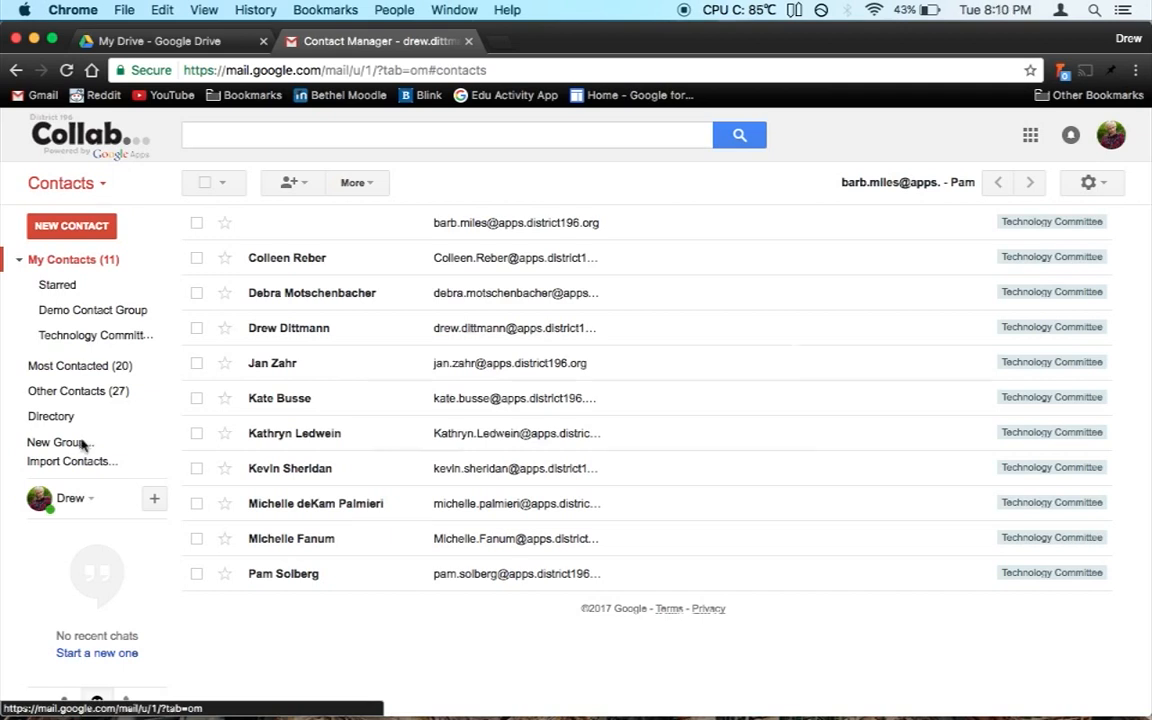
Step: Create a new contact group named 'Demo Group'
click(83, 446)
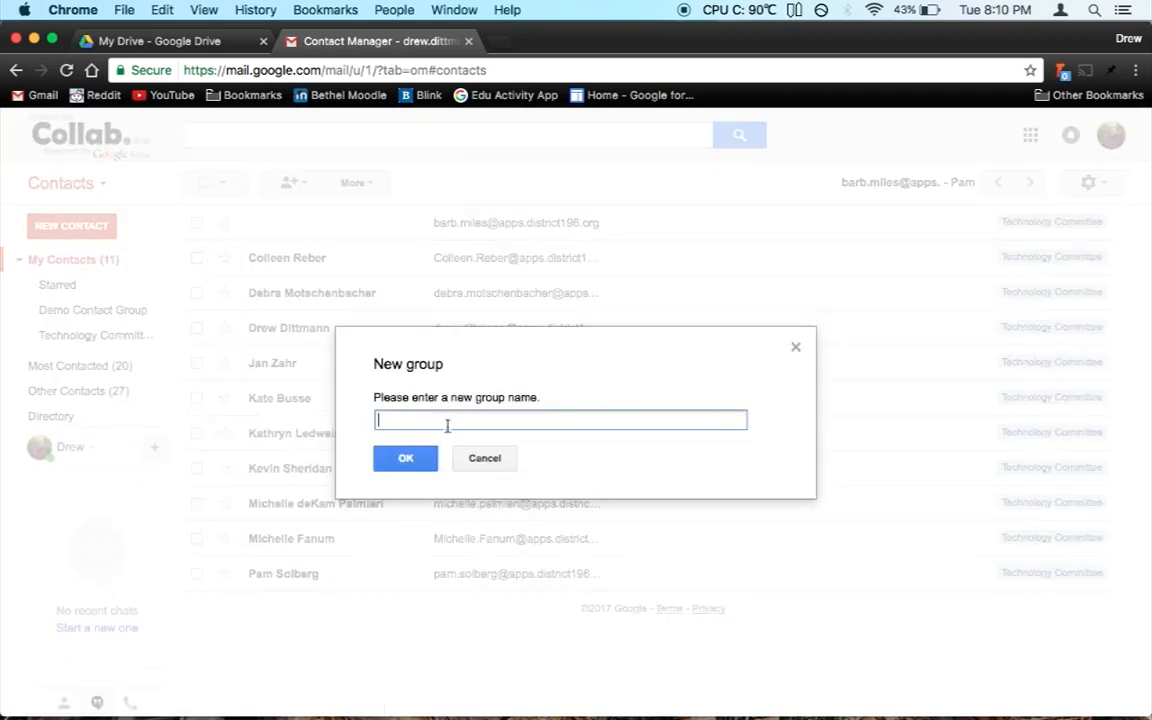
text(Demo Group)
click(424, 458)
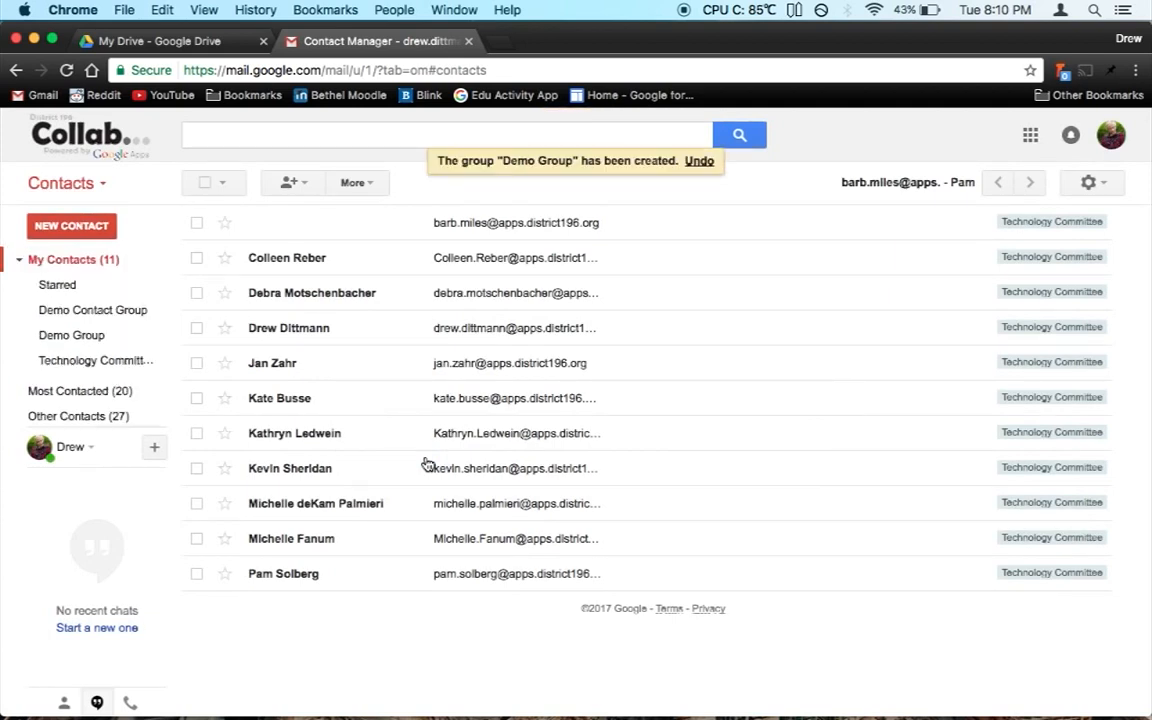
Step: Open Demo Group from the sidebar and bring up its add-people box
click(92, 336)
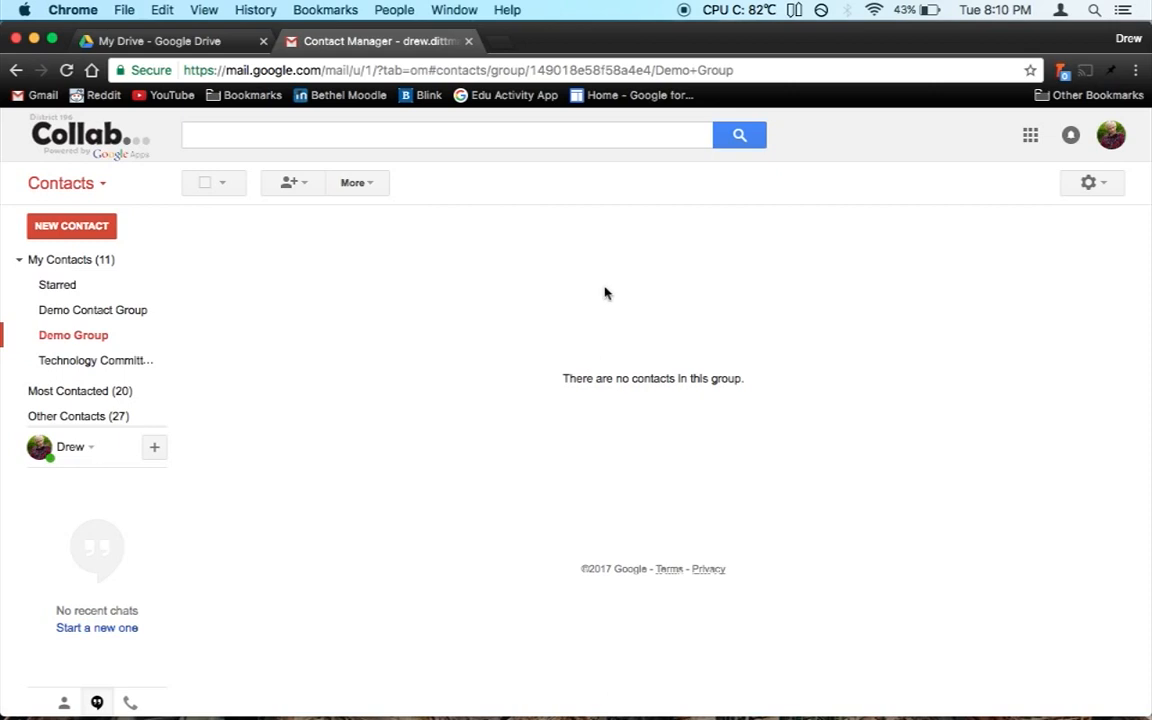
click(295, 194)
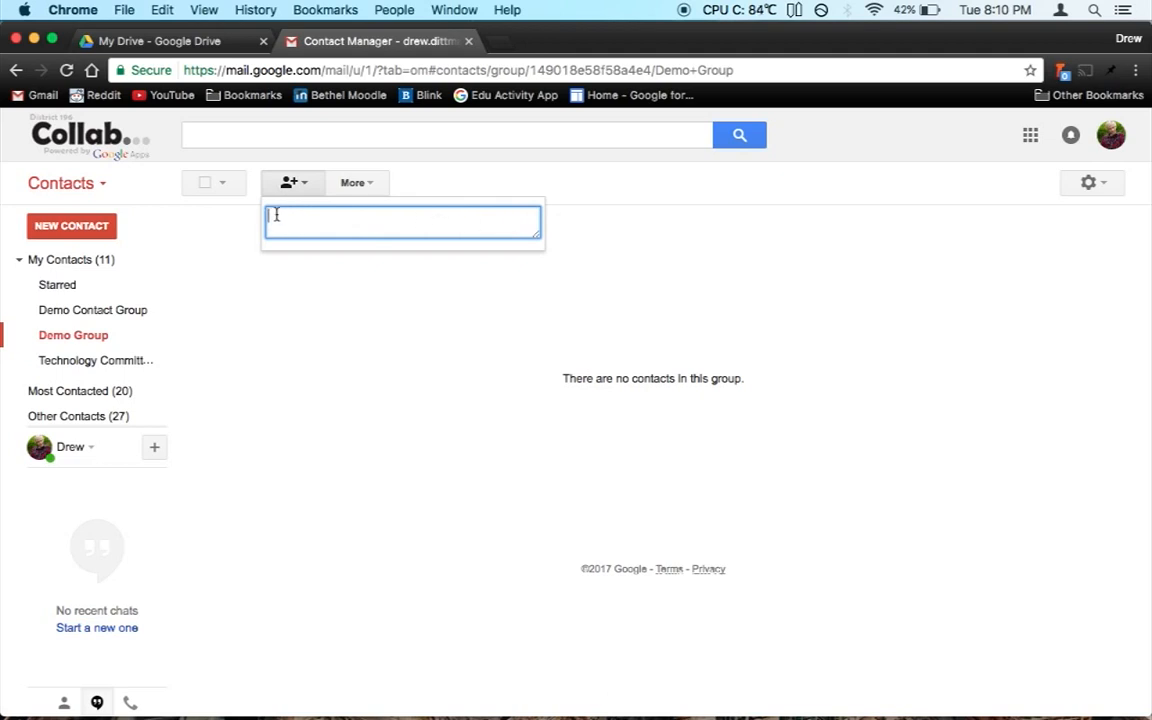
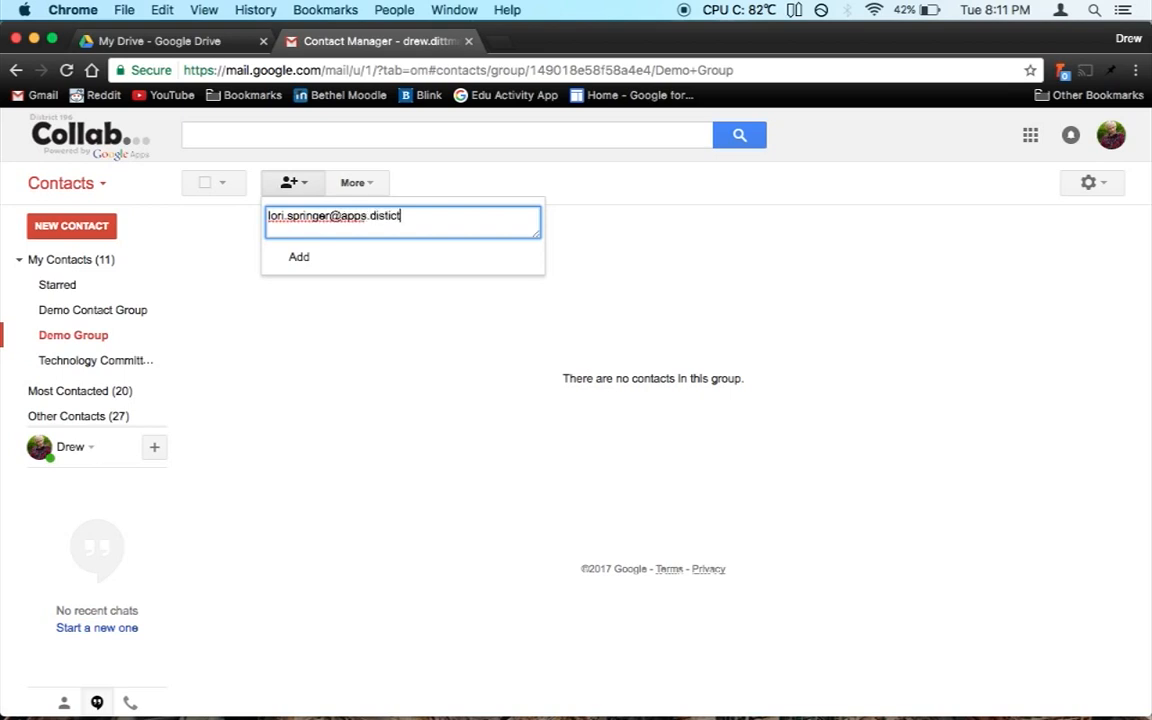
Step: Add two colleagues to Demo Group by entering both e-mail addresses, comma-separated
text(,)
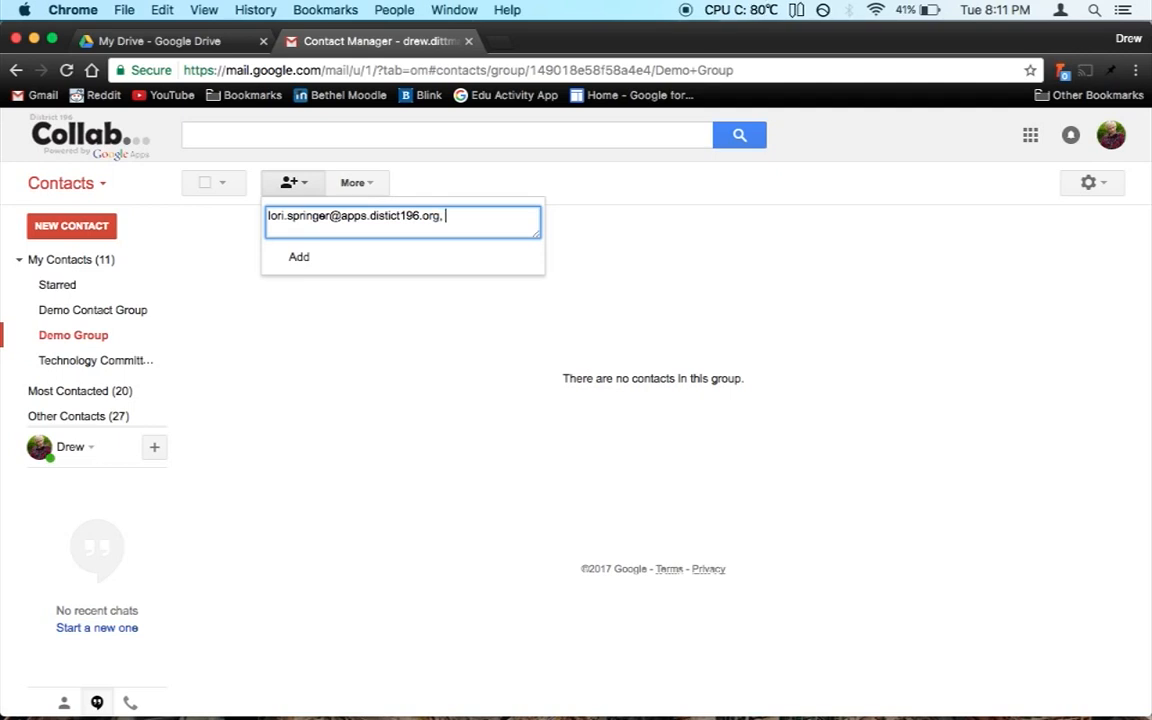
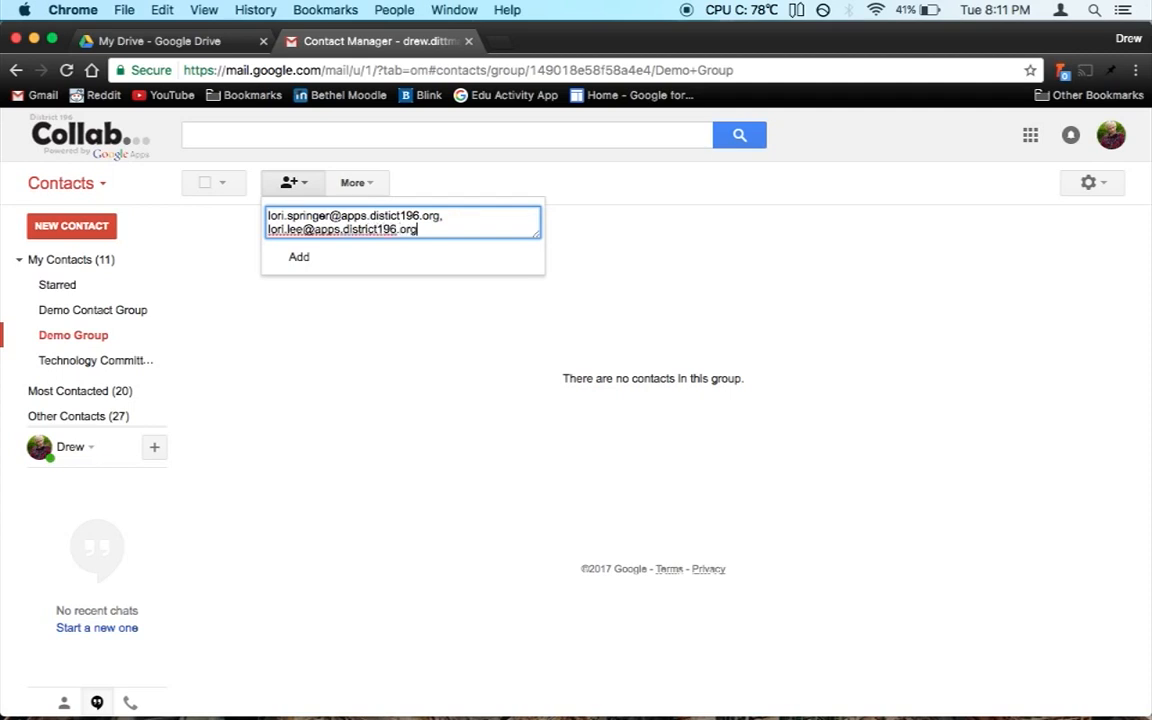
click(414, 261)
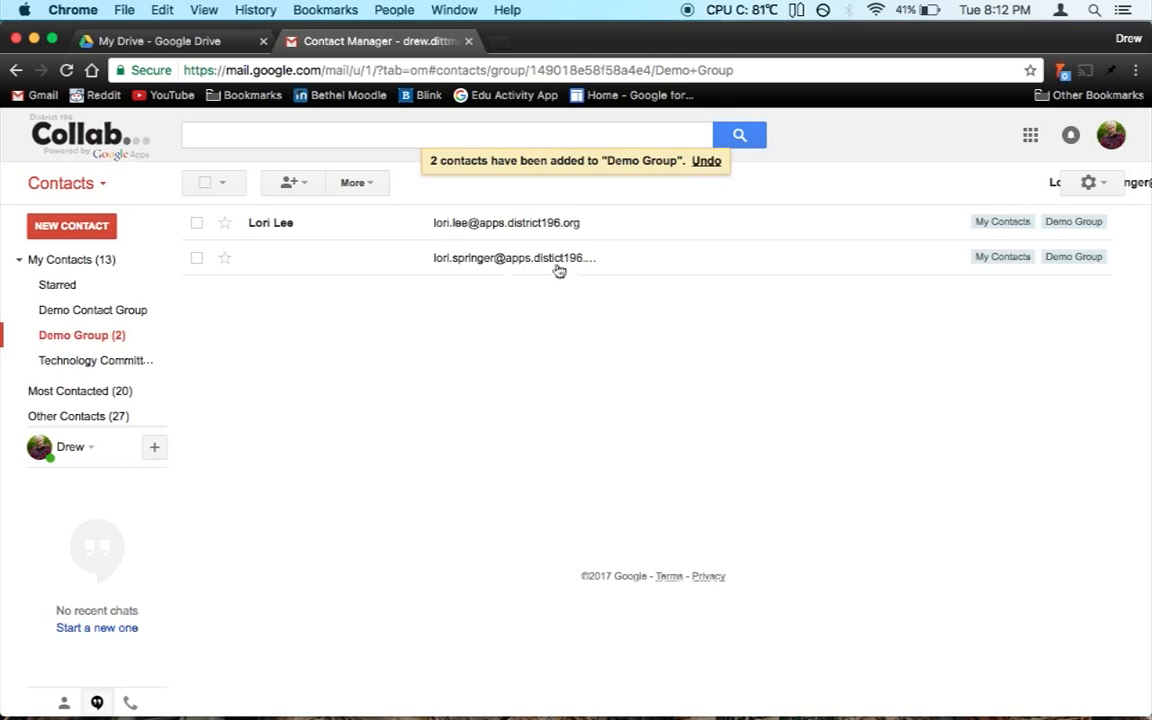
Step: Inspect the members' details, searching contacts for 'lori' to check the unnamed contact
click(292, 266)
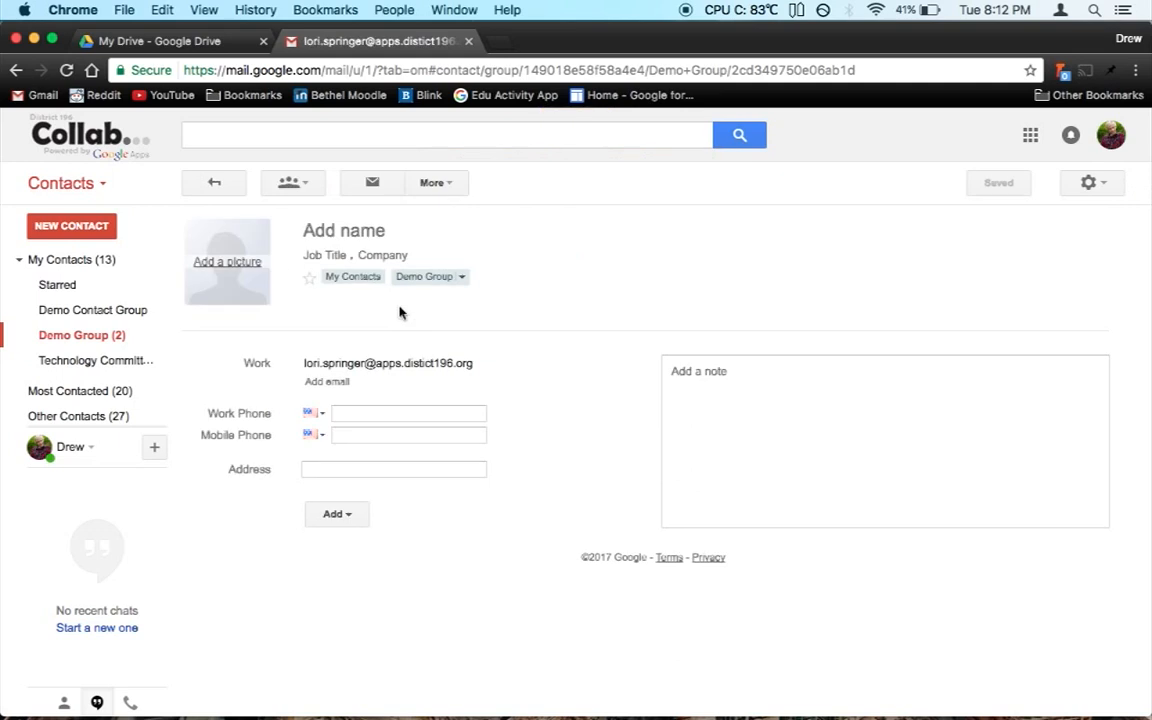
click(238, 182)
click(324, 141)
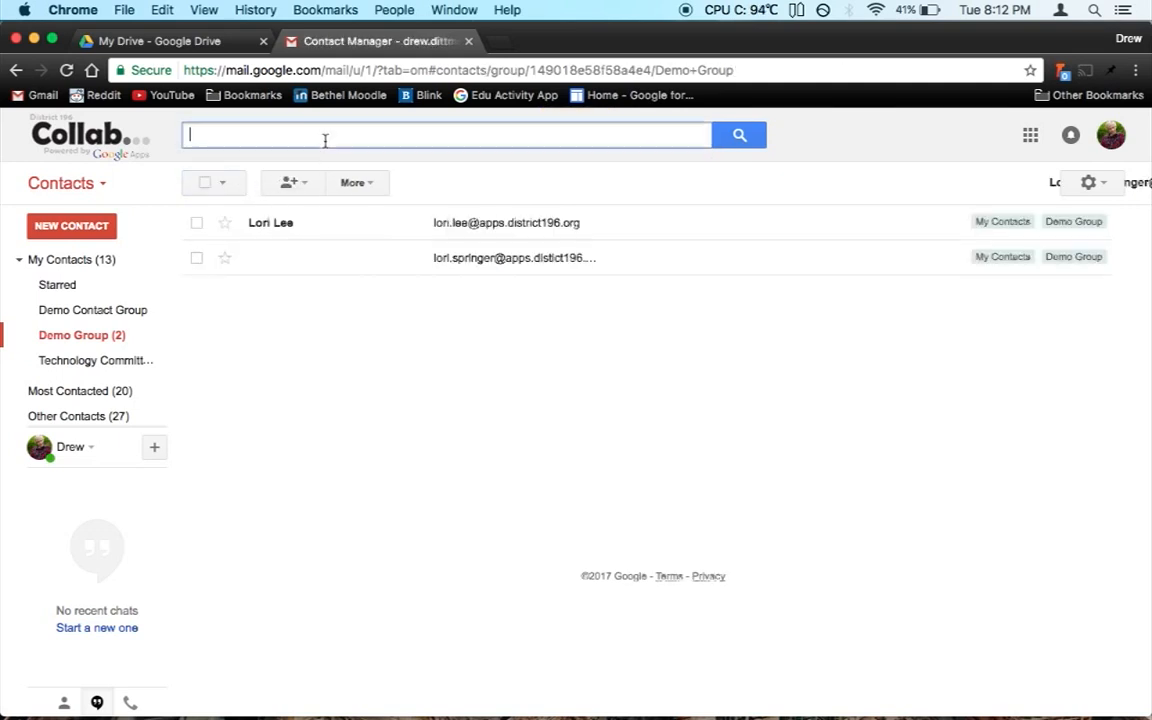
text(lori)
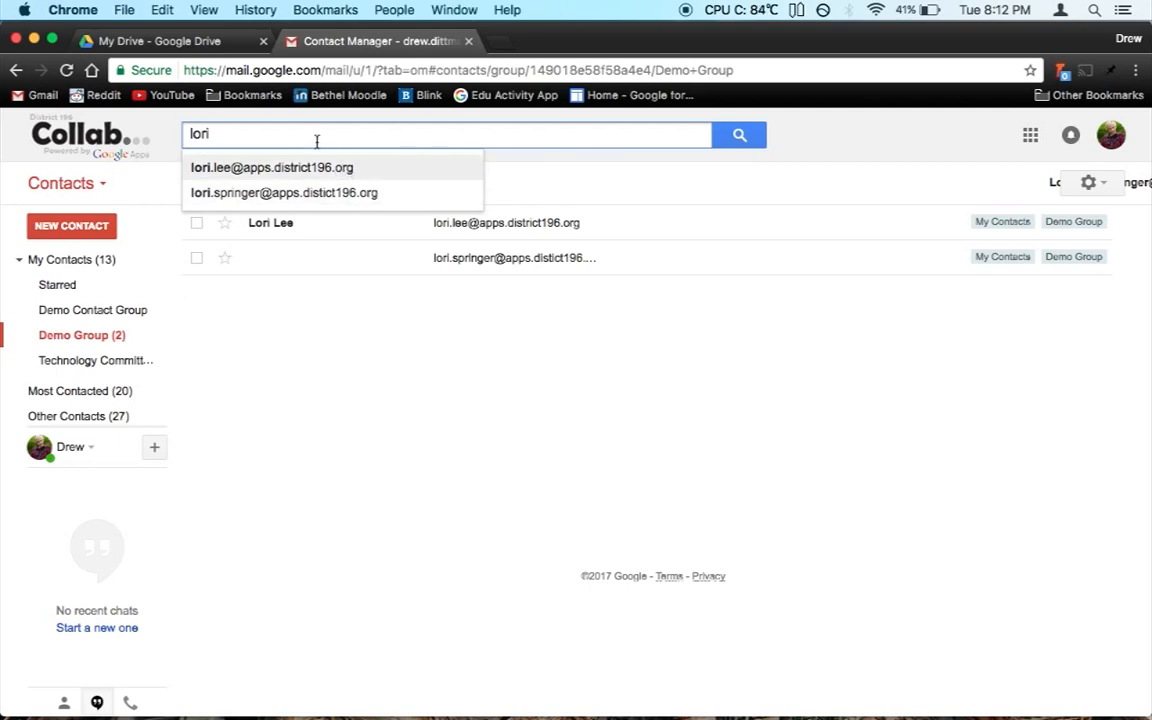
click(367, 191)
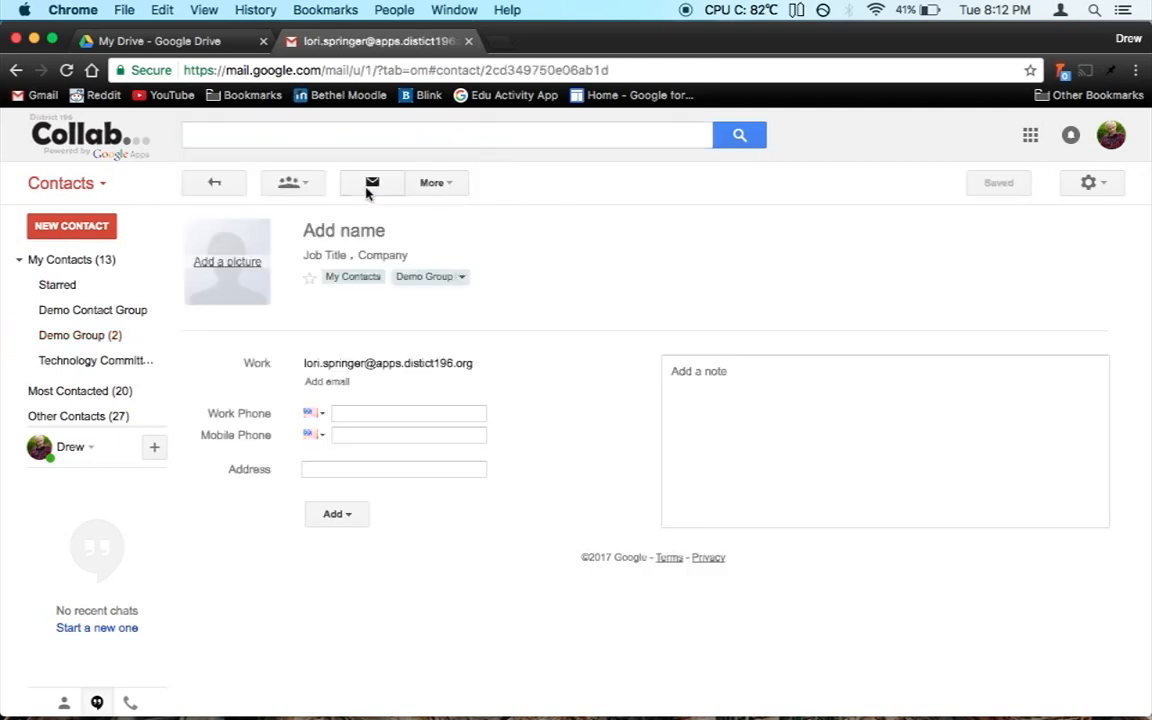
click(205, 184)
Step: Clear the select-all toggle and filter the list to Demo Group members
click(206, 182)
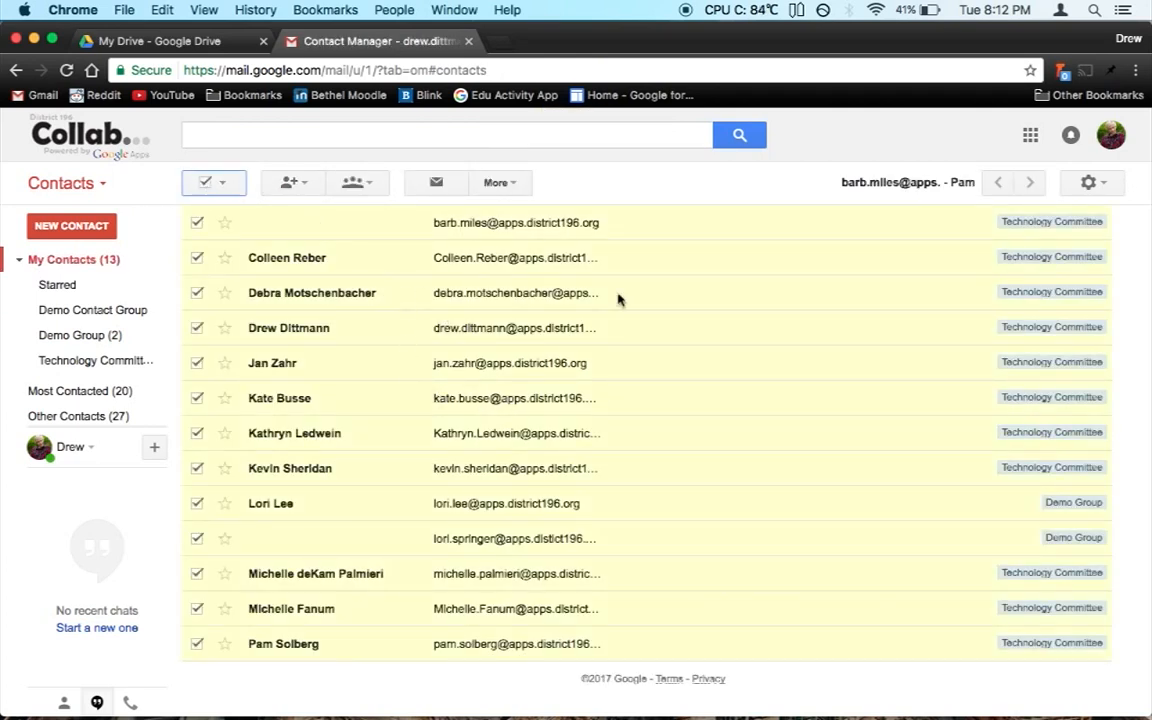
click(203, 184)
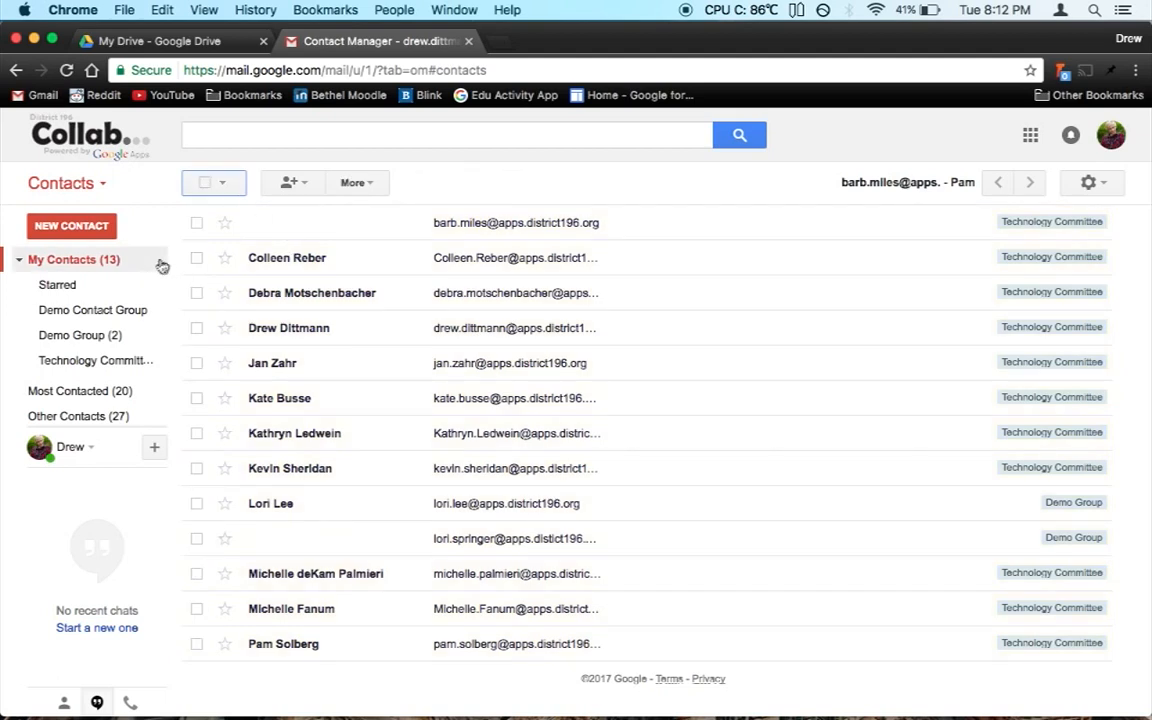
click(78, 337)
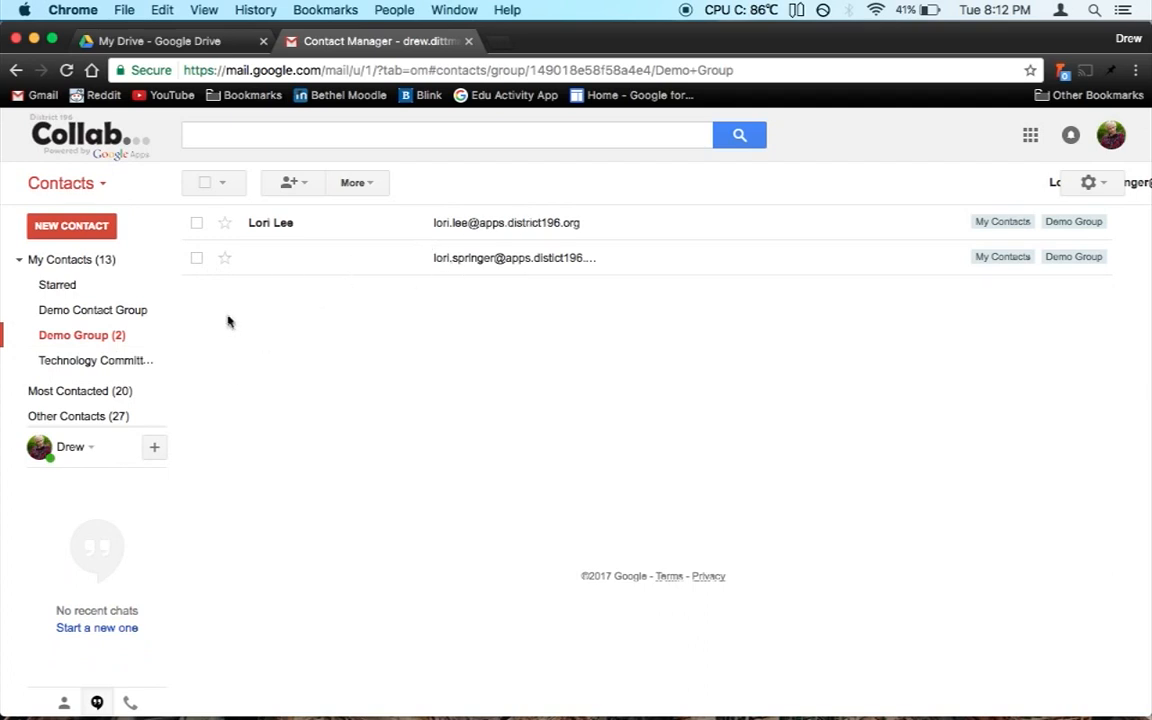
Step: Delete the unnamed contact from Demo Group through the More actions menu
click(197, 259)
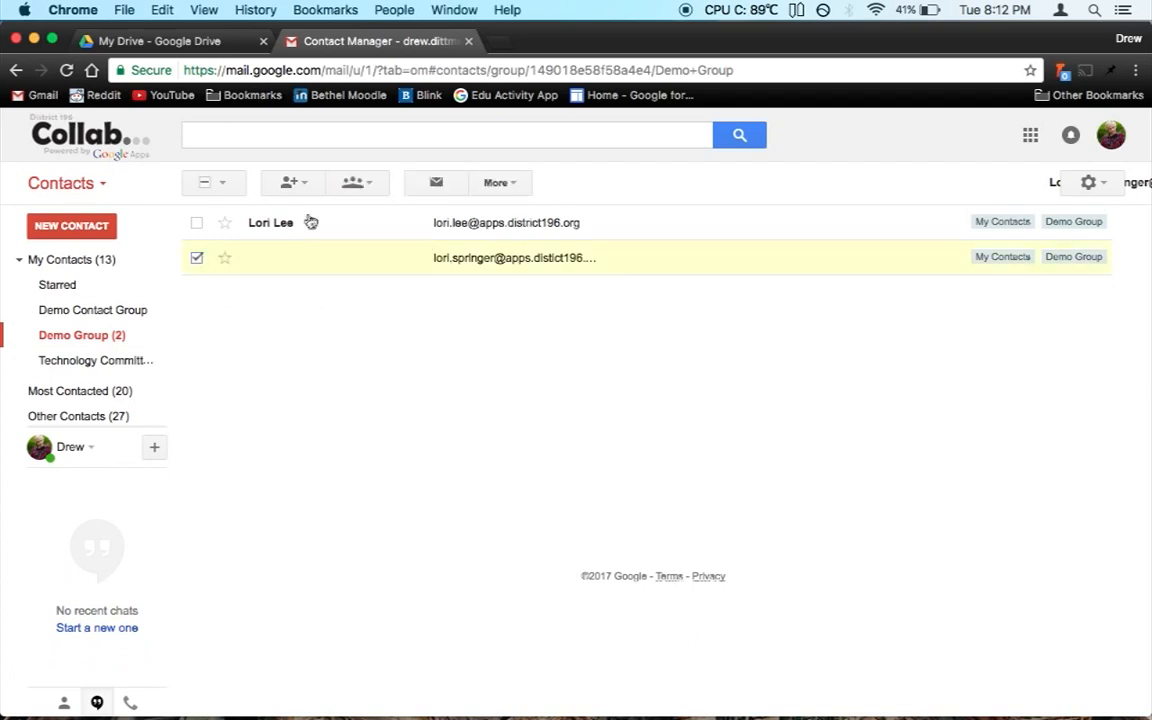
click(298, 184)
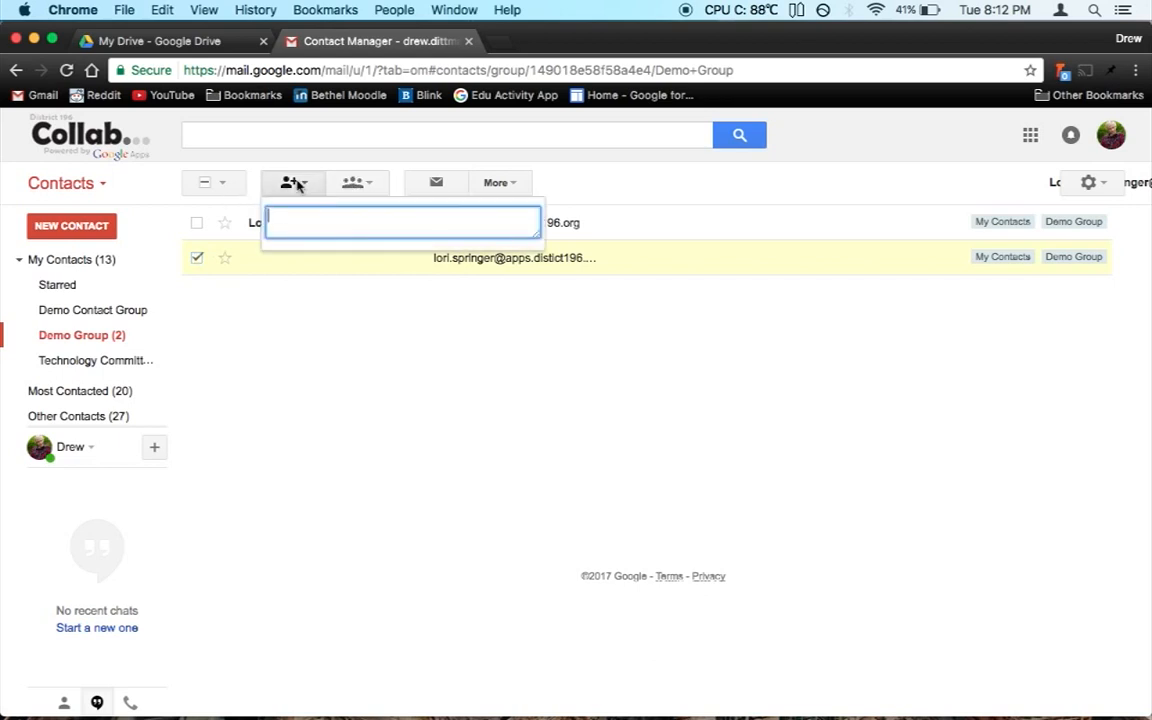
click(496, 185)
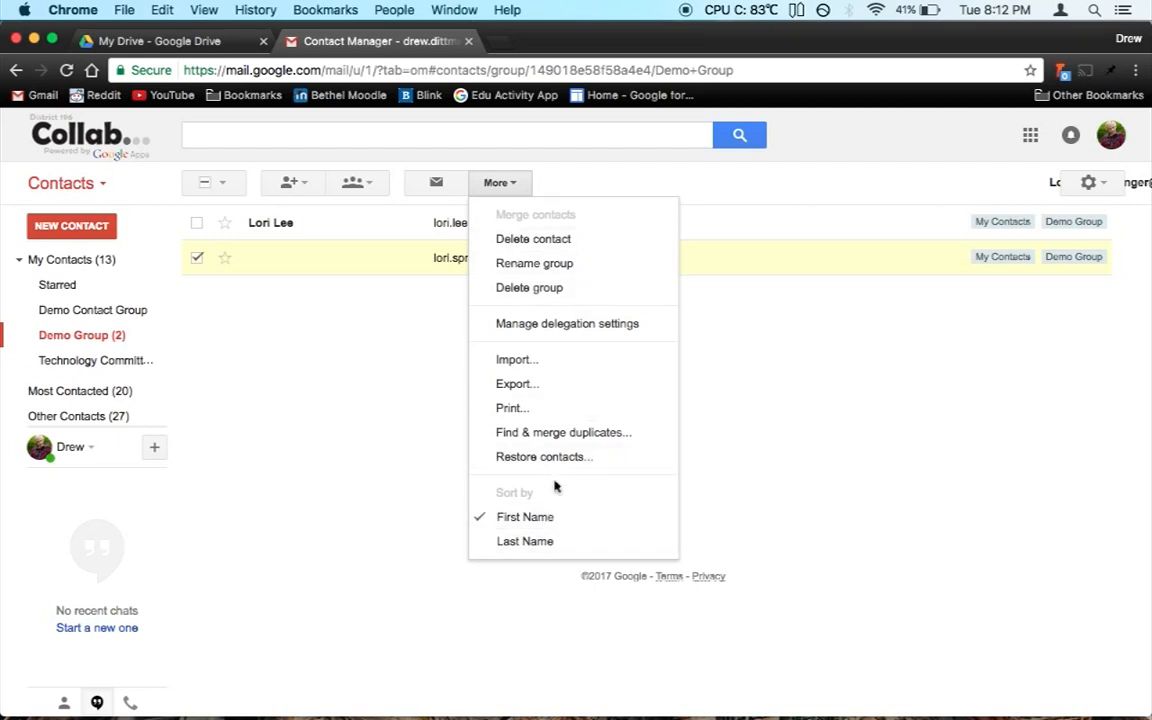
click(541, 240)
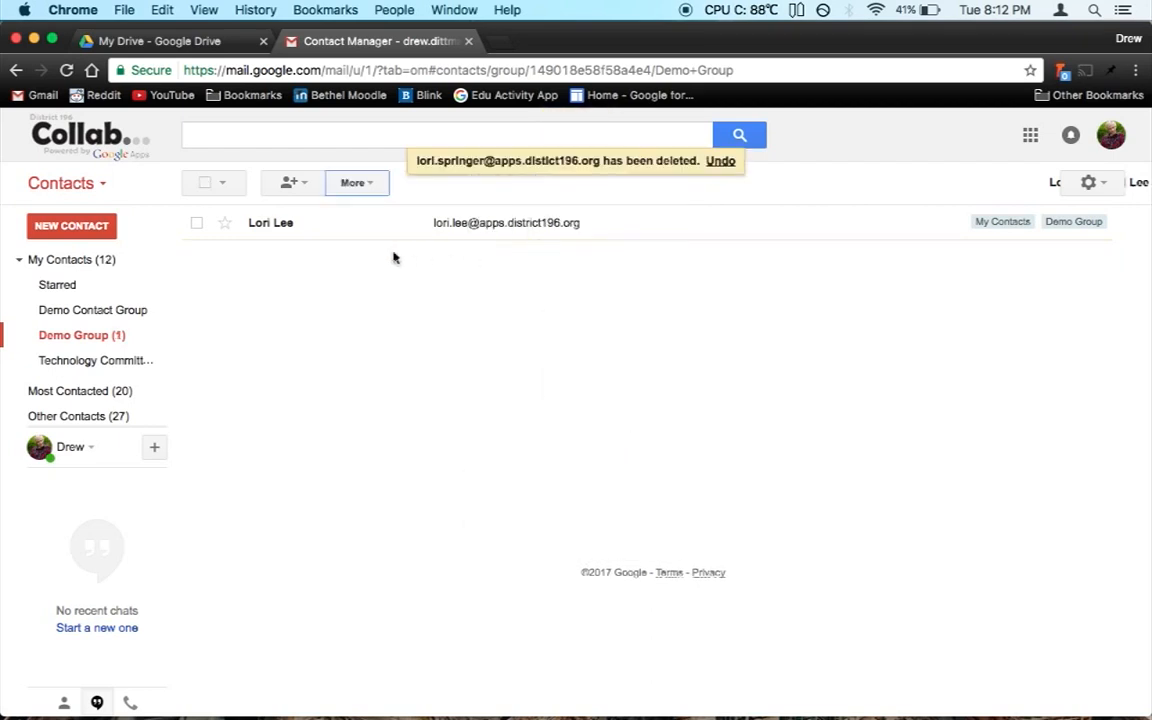
click(307, 183)
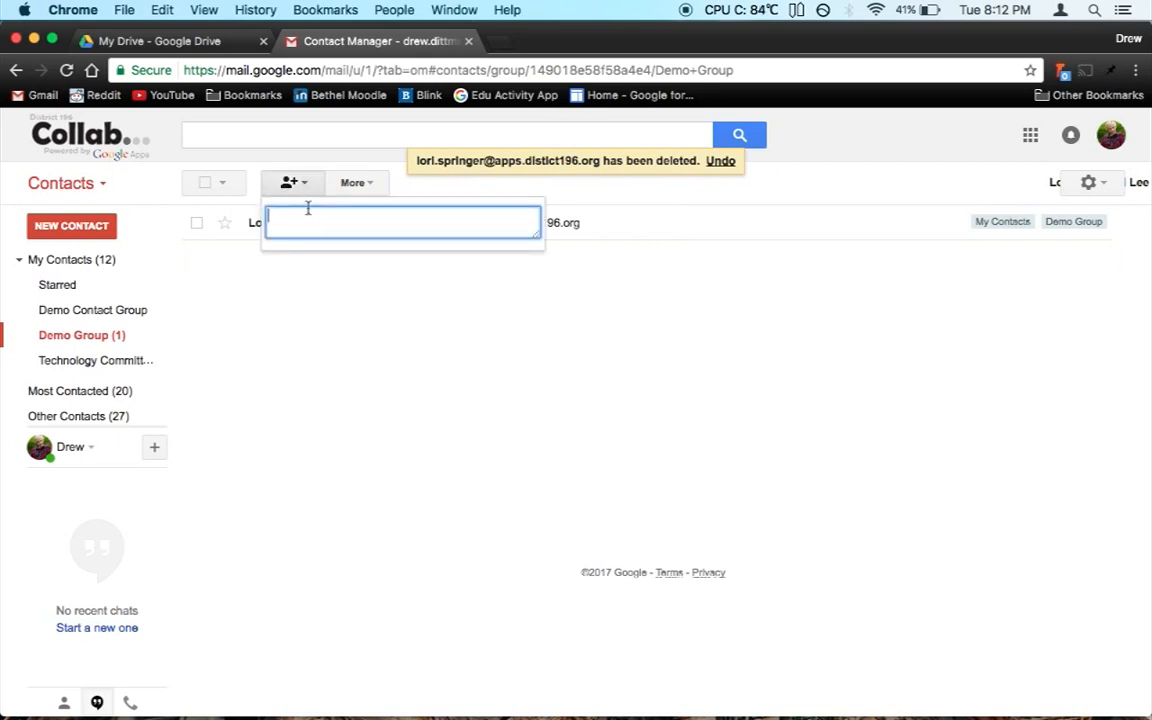
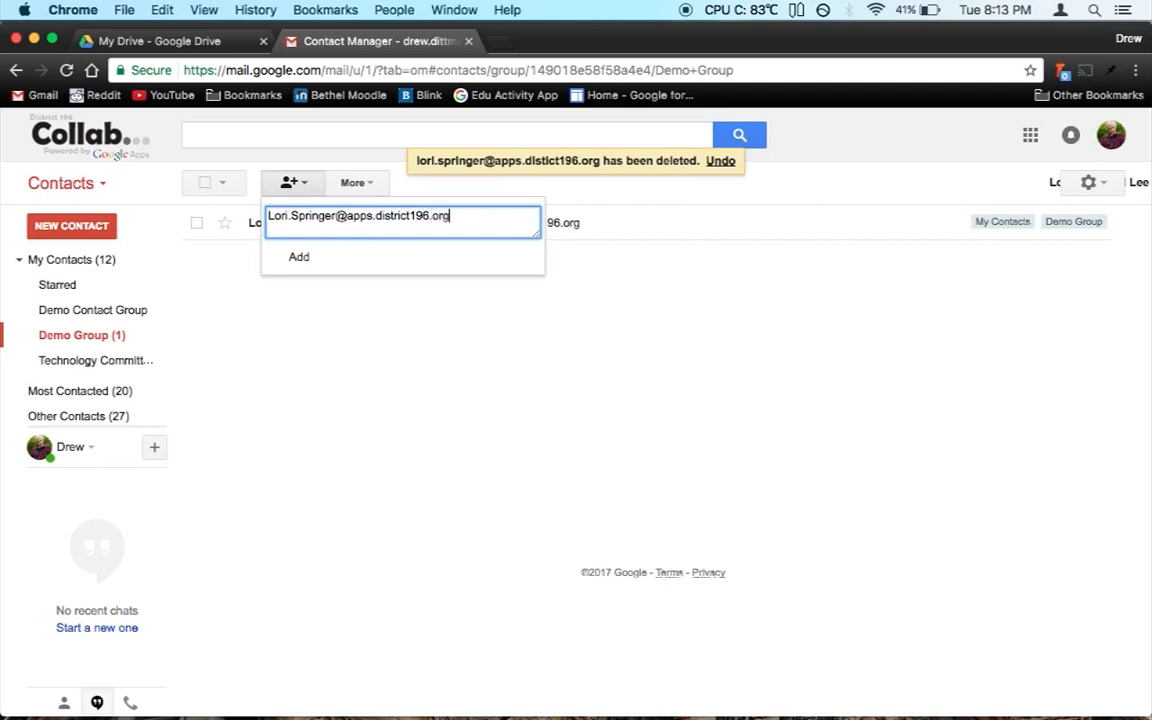
Step: Re-add the second colleague to Demo Group using their full e-mail address
key(Return)
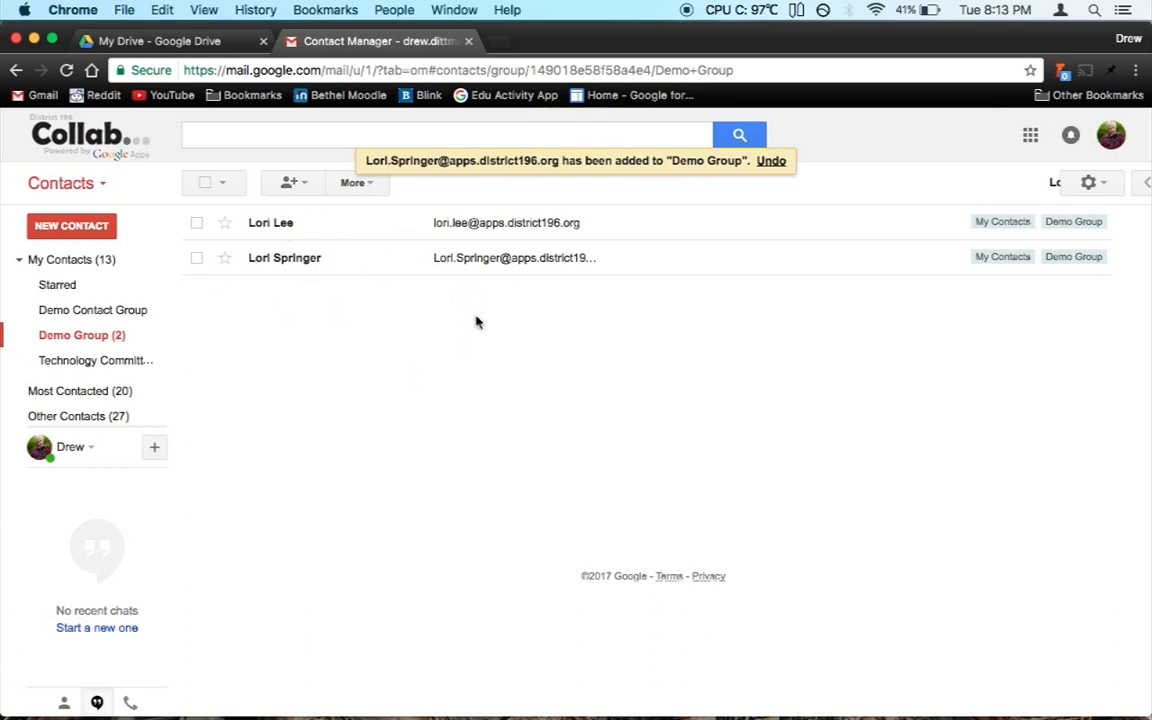
Step: Open the sharing settings for the Rusty Videos file in My Drive
click(168, 41)
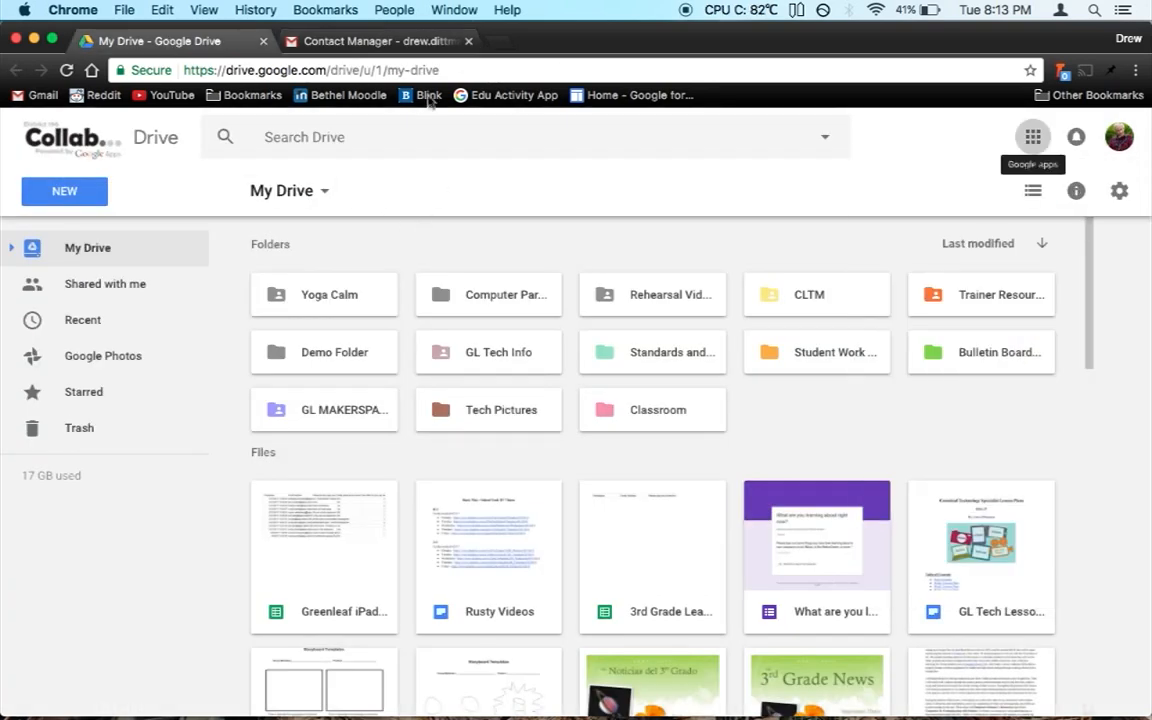
click(513, 525)
right_click(513, 525)
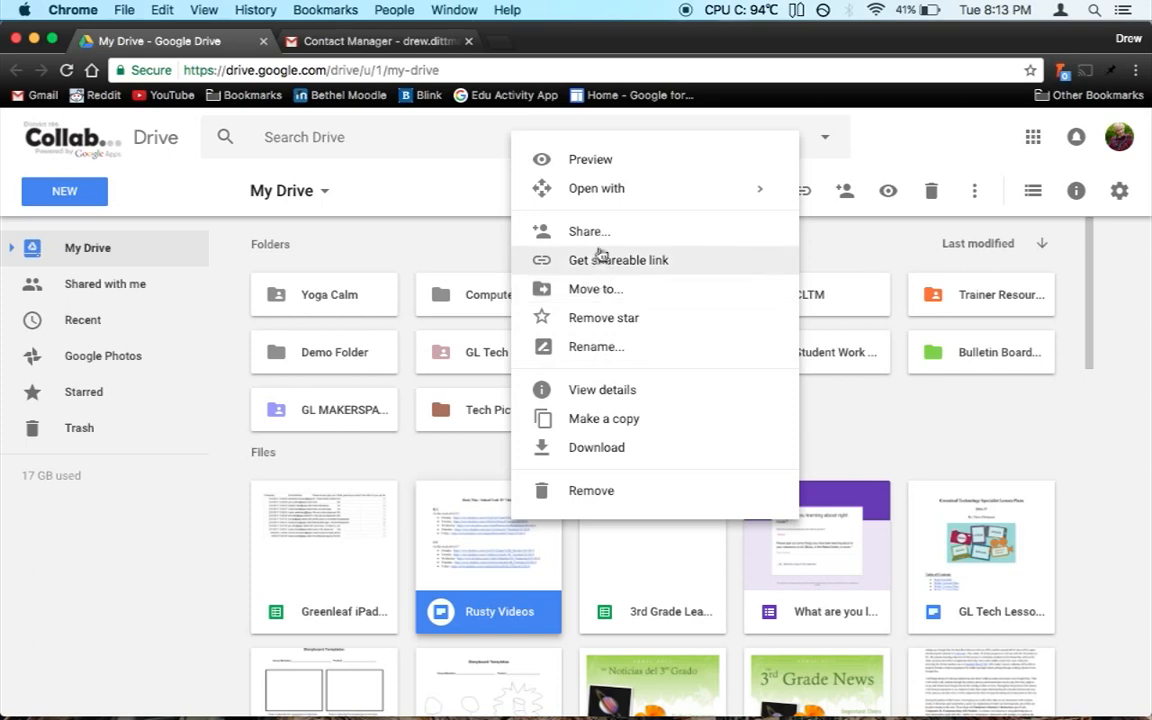
click(594, 230)
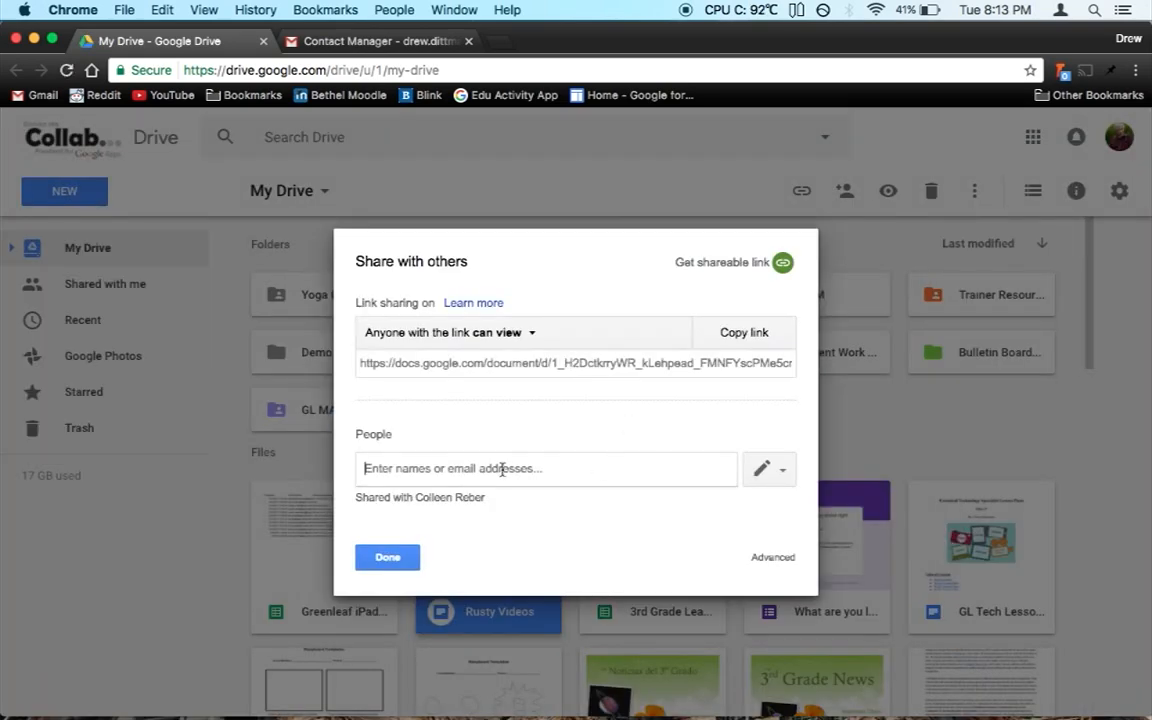
Step: Enter Demo Group as recipients, then cancel the share and close the dialog
text(Dem)
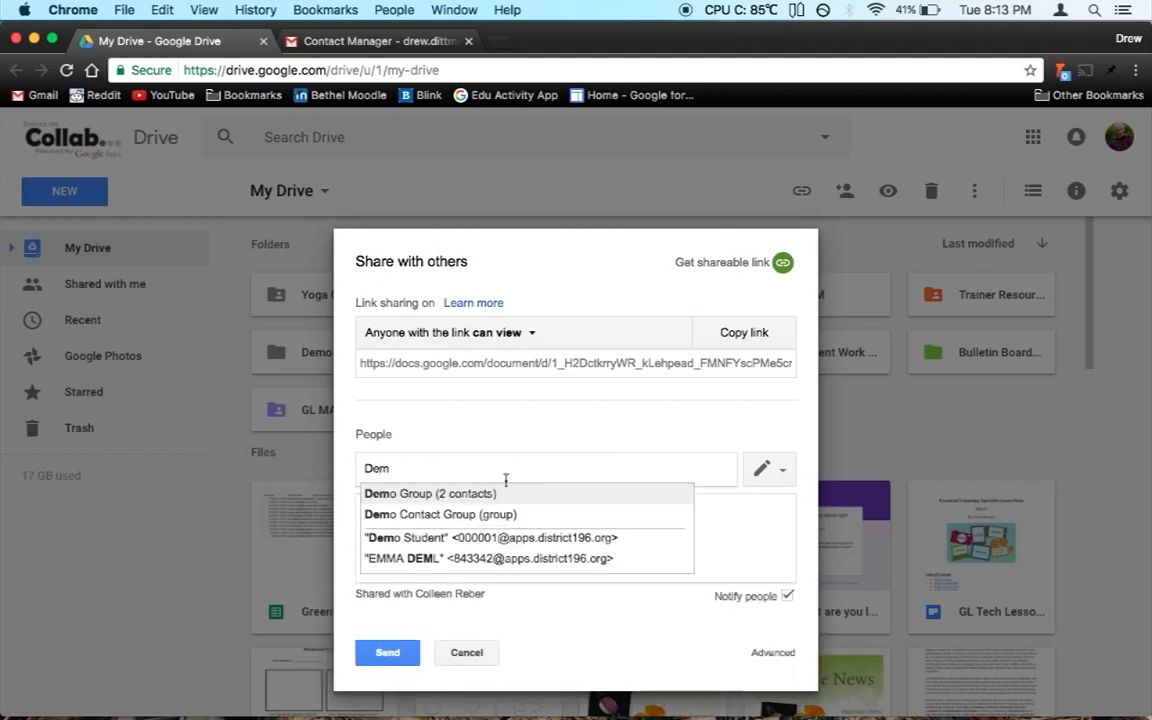
click(438, 494)
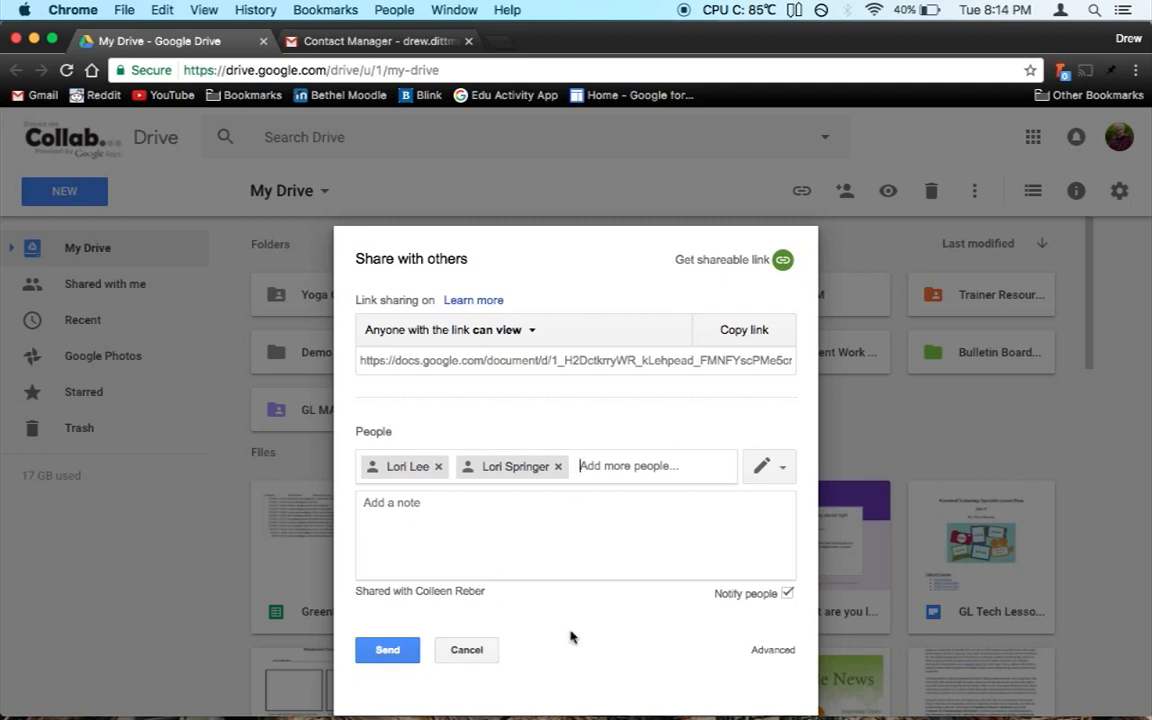
click(477, 652)
click(396, 558)
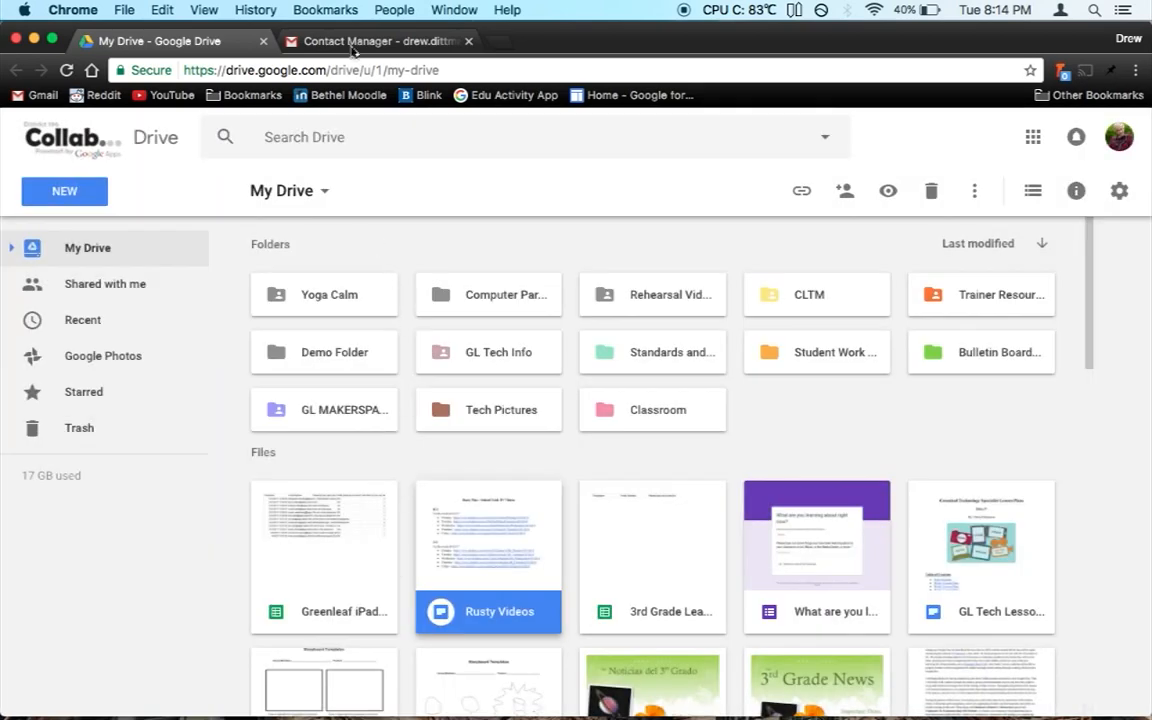